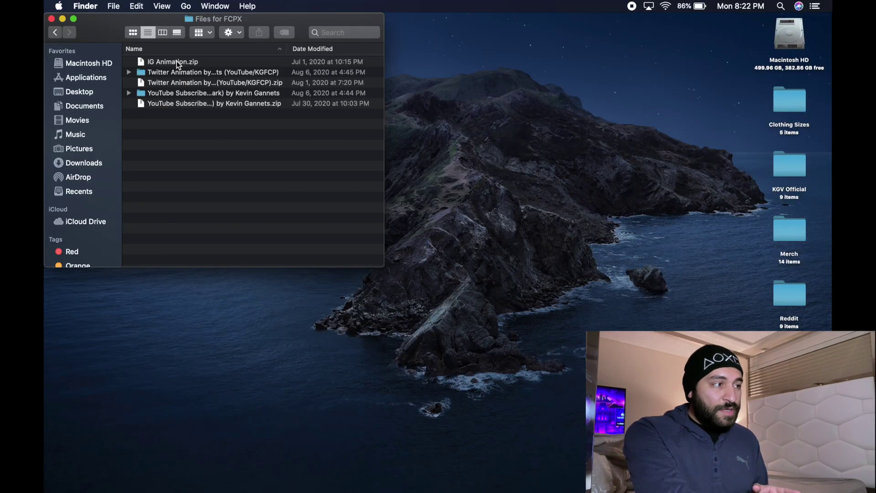
Step: Extract IG Animation.zip, open its IG Animation library in Final Cut Pro, and show all windows
double_click(178, 64)
double_click(179, 65)
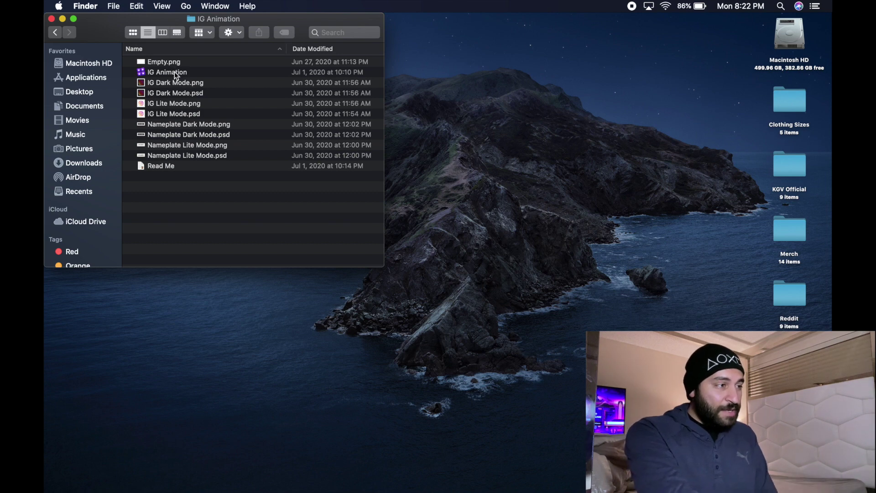
double_click(174, 72)
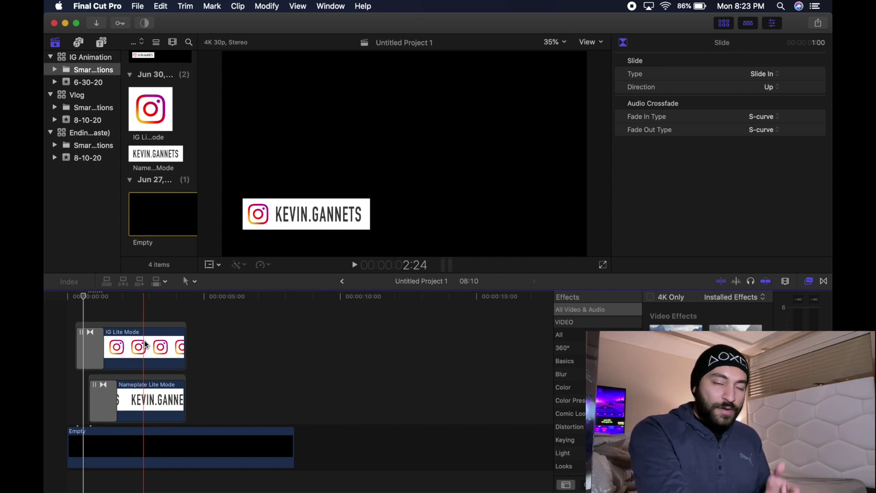
key(ctrl+Up)
Step: Drag IG Dark Mode.png from the IG Animation folder into the timeline before the light logo
click(147, 174)
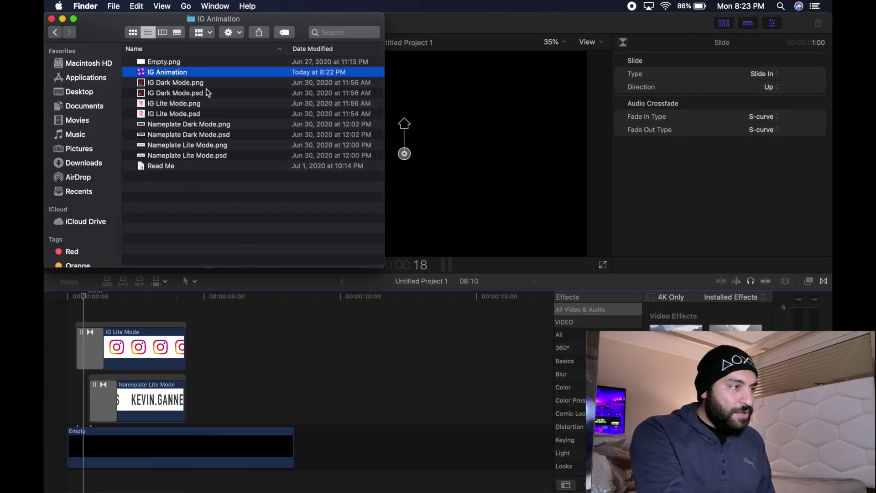
click(165, 83)
drag(140, 83, 103, 337)
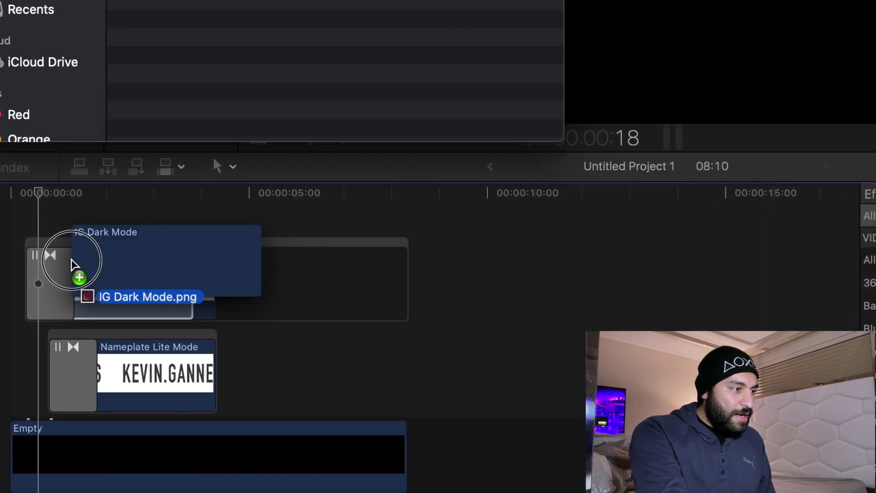
drag(73, 264, 73, 263)
drag(124, 187, 123, 190)
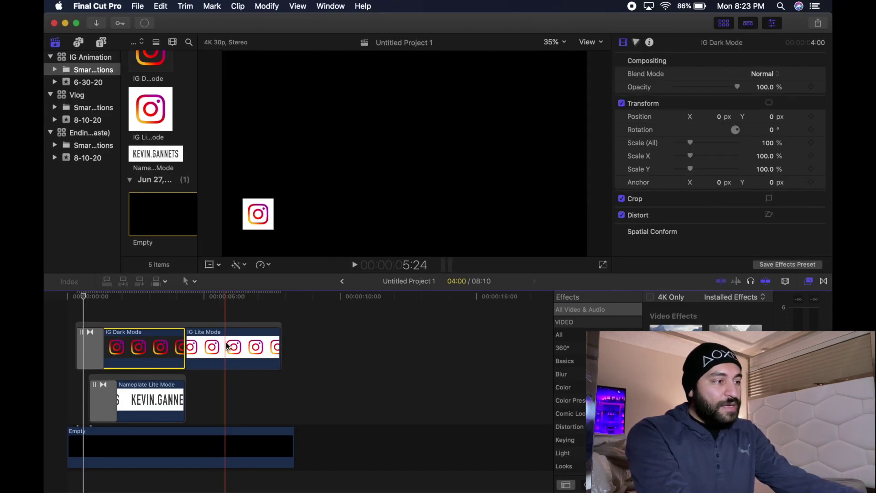
Step: Paste IG Lite Mode's 15% scale and position onto IG Dark Mode, then delete IG Lite Mode
click(228, 345)
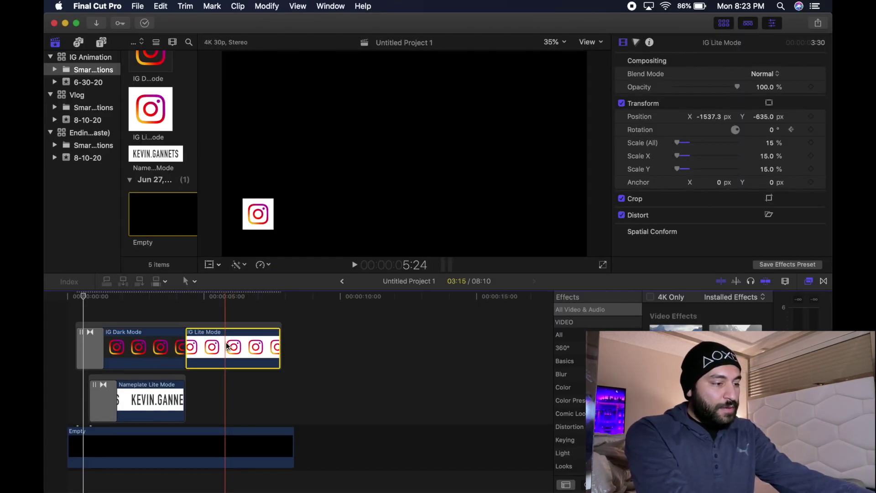
key(super+c)
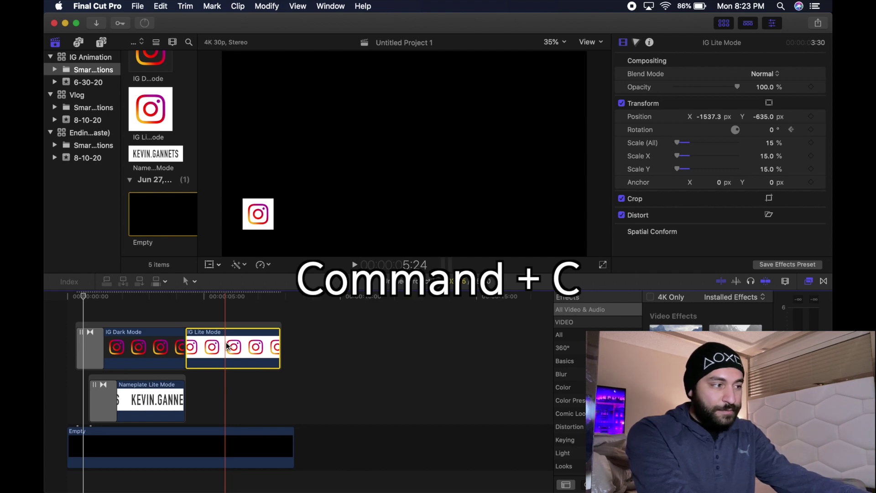
click(154, 347)
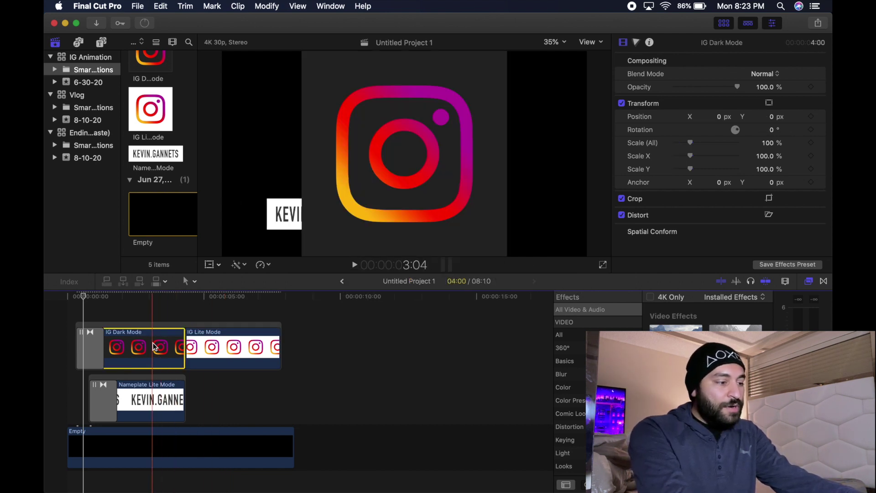
key(super+alt+v)
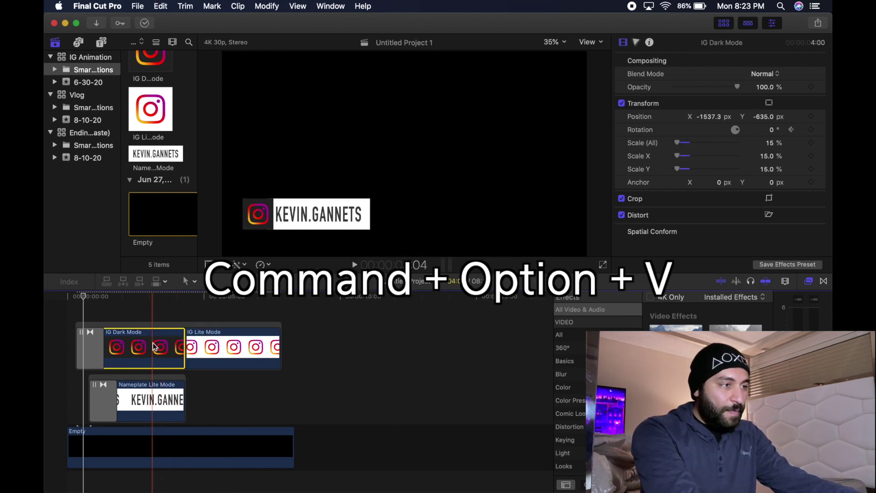
click(227, 347)
key(Delete)
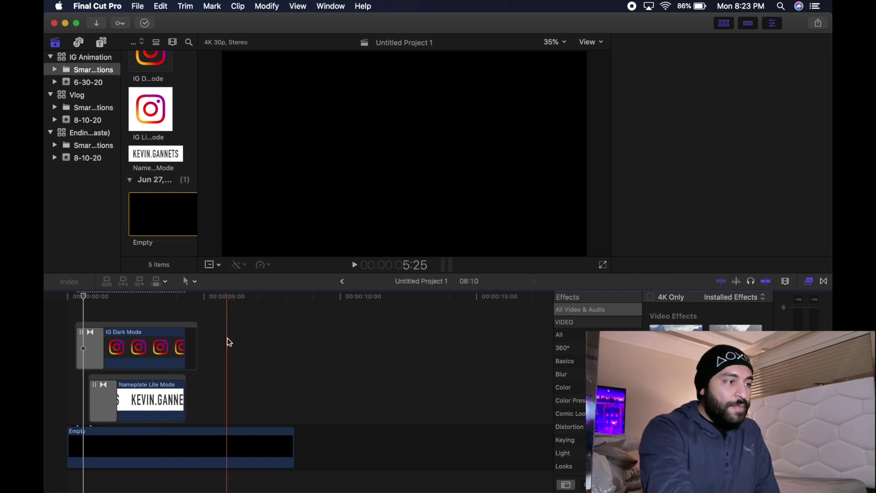
Step: Play back the animation to check the dark logo
key(space)
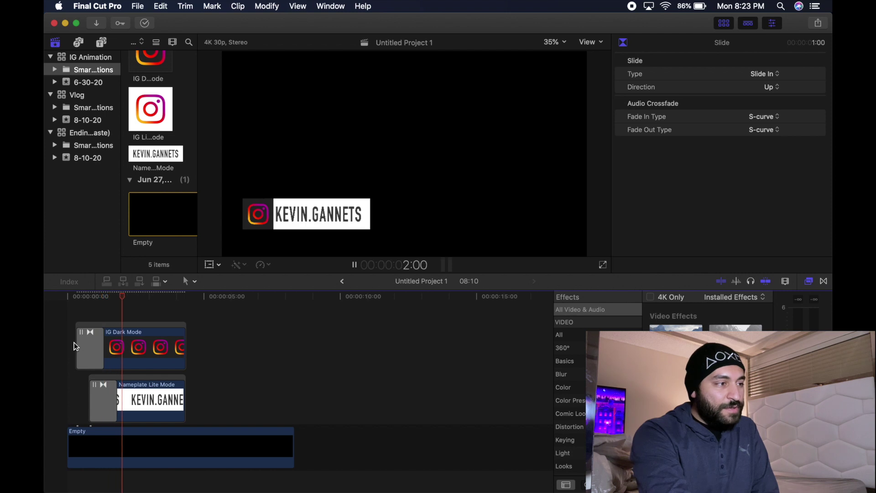
click(134, 348)
key(space)
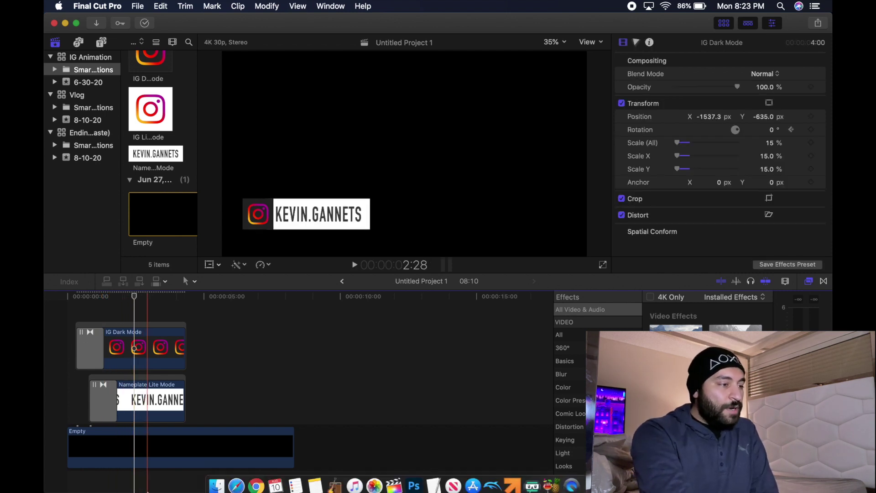
click(214, 480)
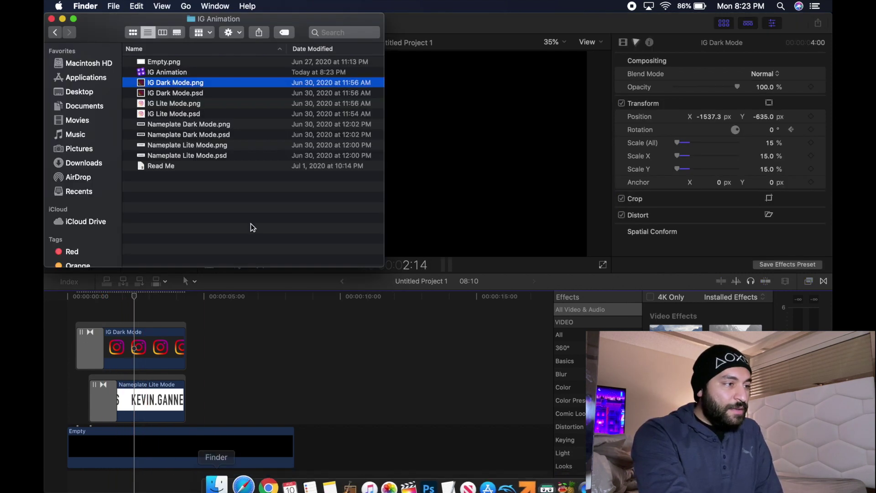
Step: Drag Nameplate Dark Mode.psd from the IG Animation folder onto Photoshop
click(185, 125)
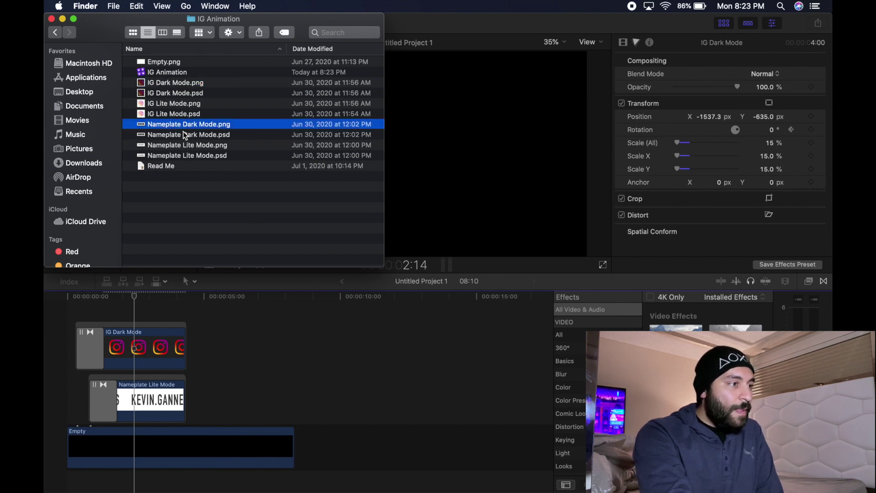
click(184, 135)
drag(185, 135, 185, 135)
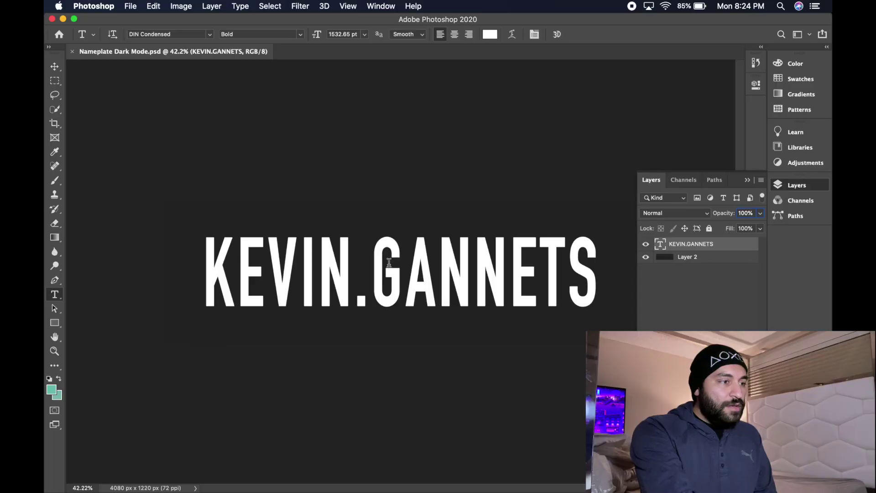
Step: Replace the nameplate's username text with FOLLOW ME
triple_click(389, 262)
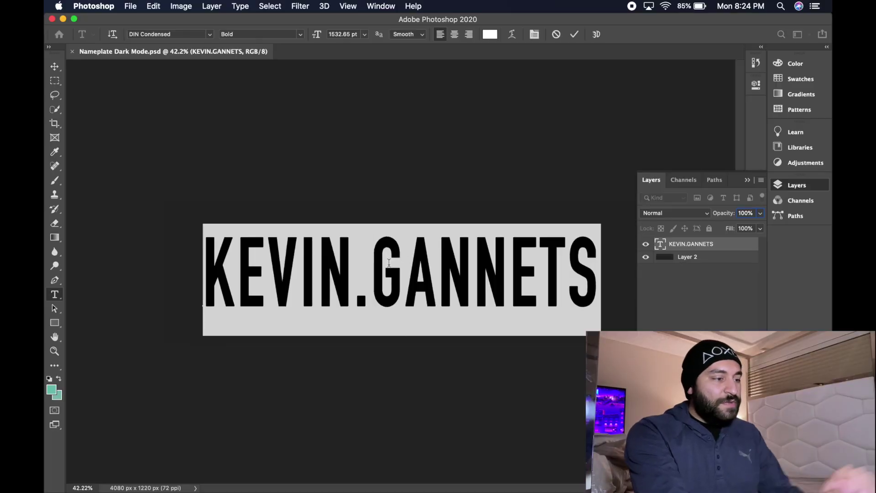
text(F)
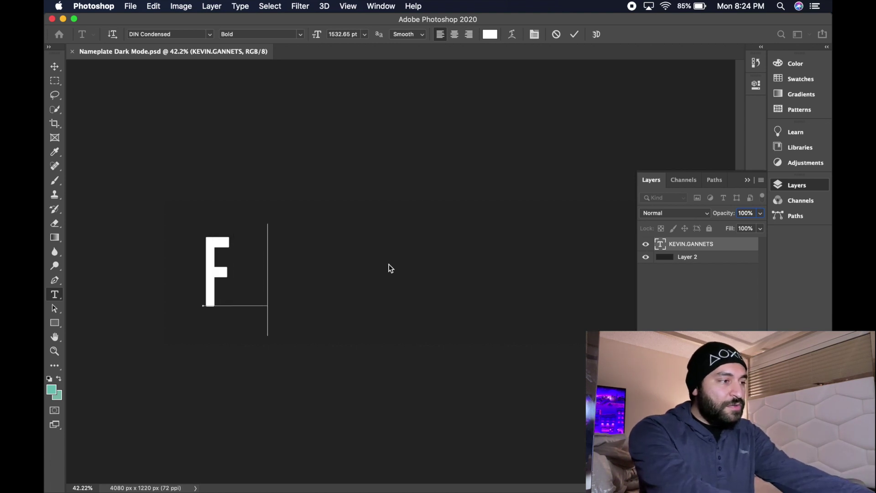
text(OLLOW ME)
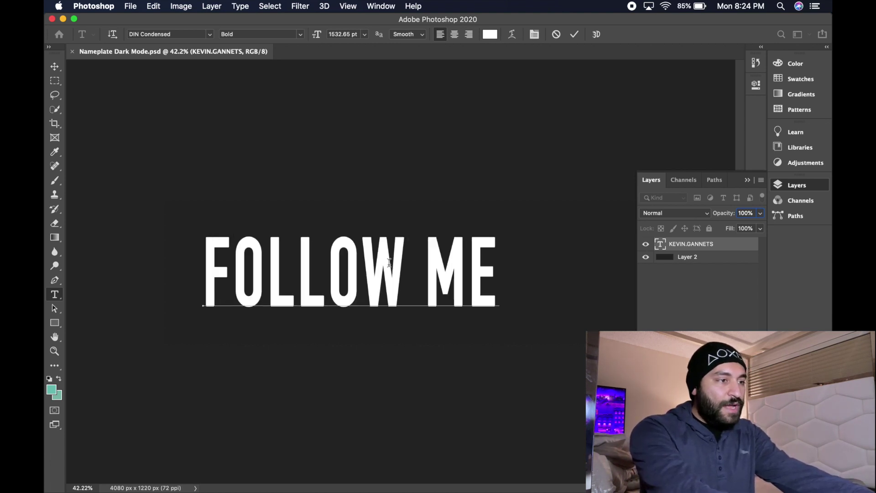
key(super+Return)
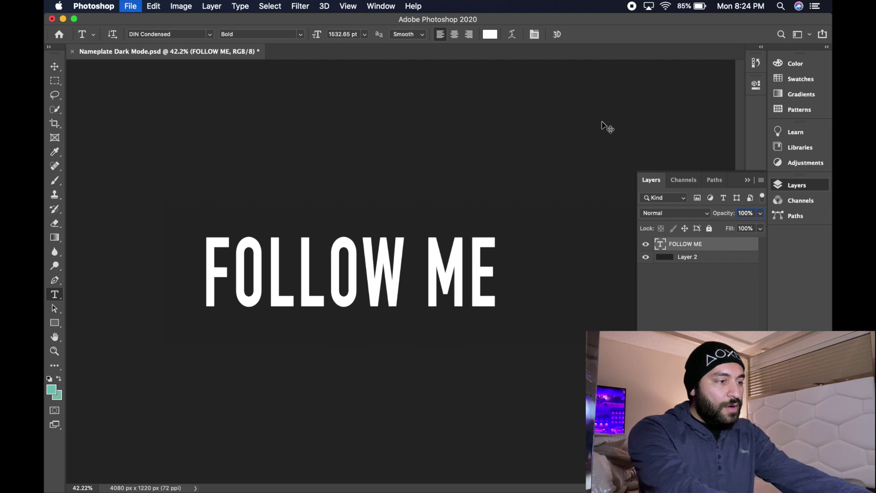
Step: Save the nameplate as a PNG named Follow Me.png on the Desktop
key(shift+super+s)
click(466, 208)
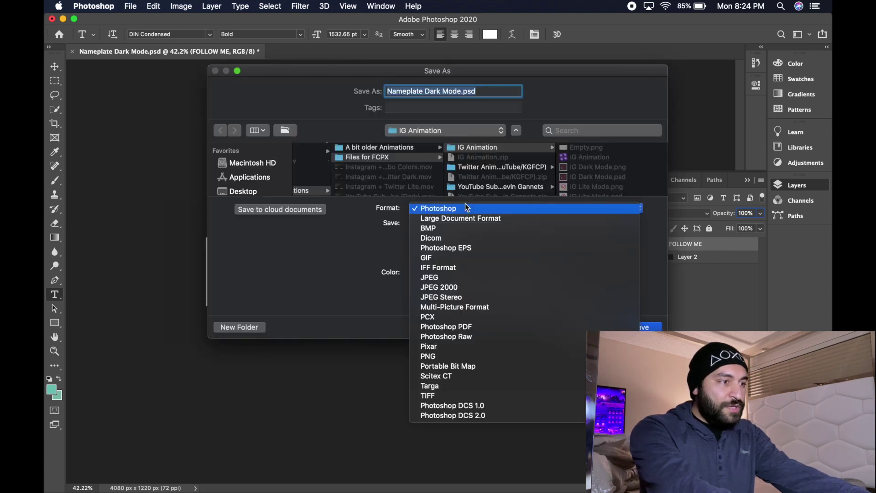
click(437, 356)
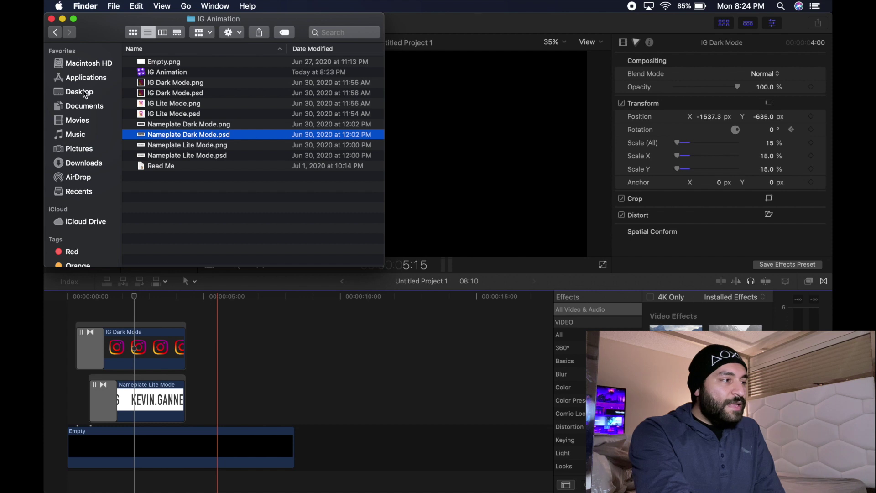
click(80, 91)
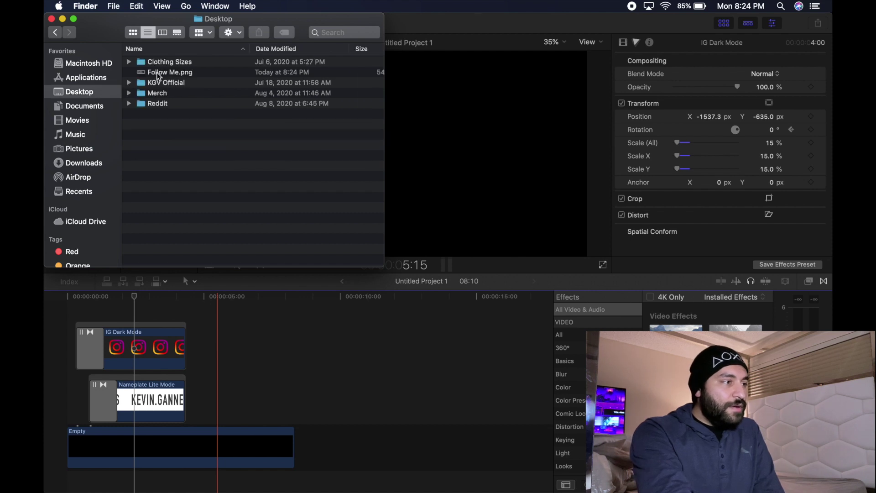
Step: Add Follow Me.png before Nameplate Lite Mode with its 28.2% scale and preview it
drag(148, 75, 120, 391)
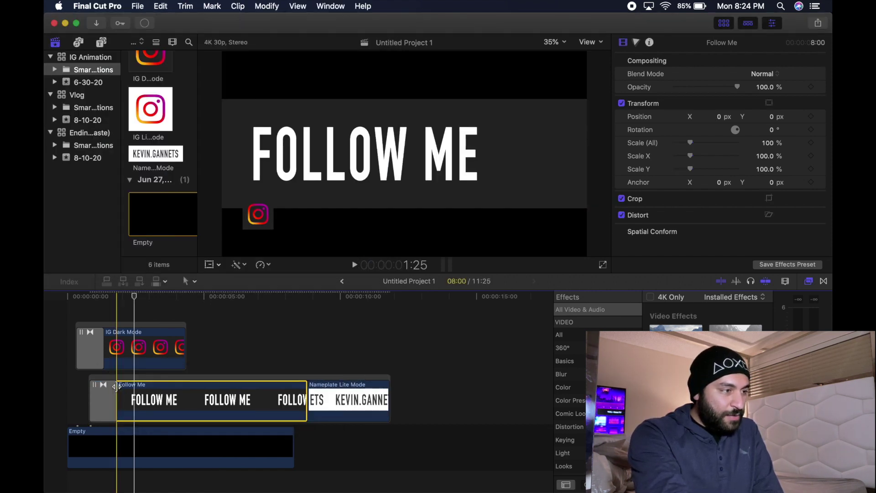
click(339, 393)
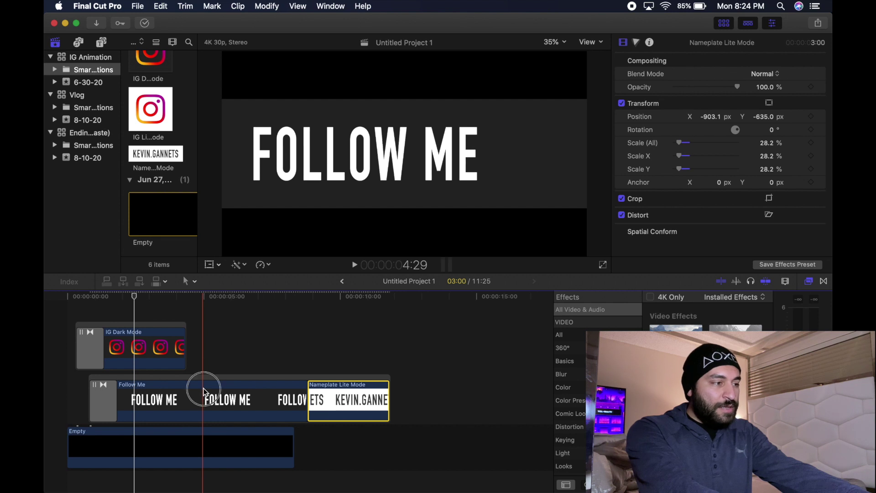
click(203, 391)
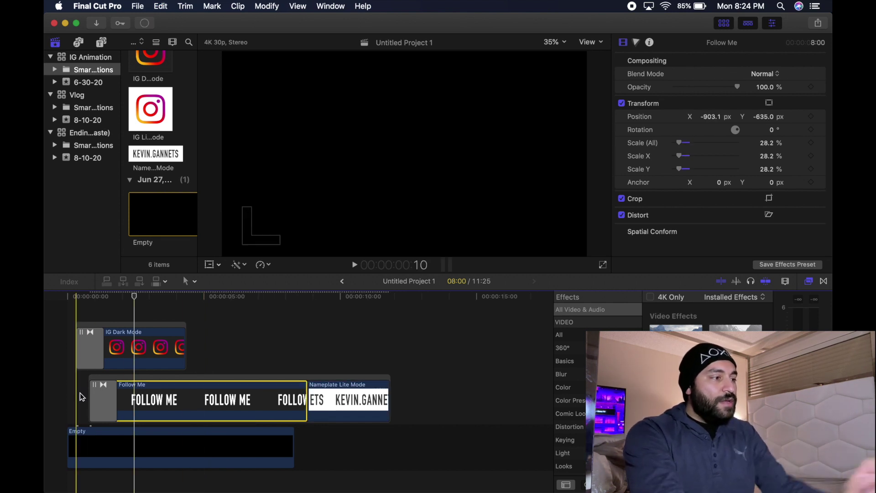
key(space)
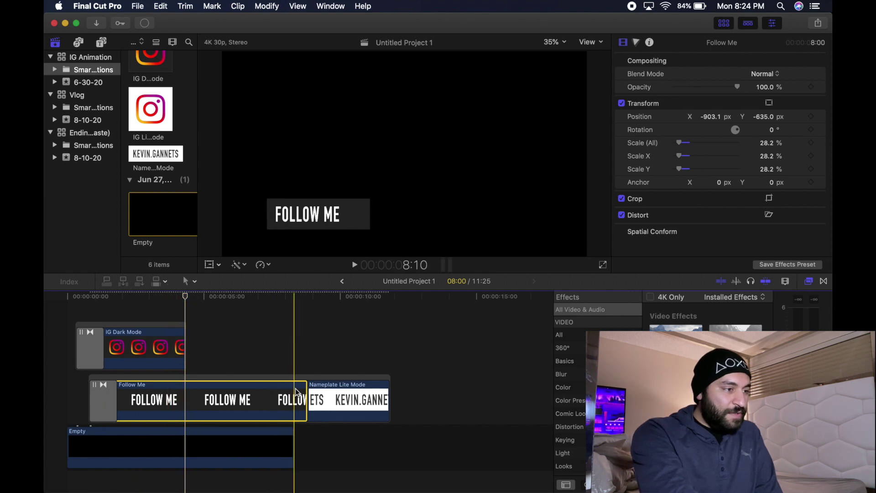
Step: Trim the Follow Me clip to end at 3:15 and delete Nameplate Lite Mode
drag(303, 393, 182, 390)
click(226, 394)
key(Delete)
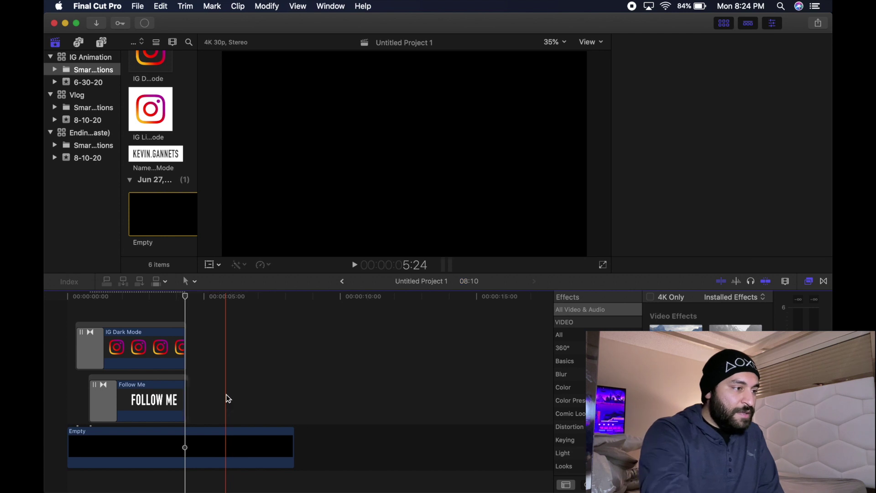
click(173, 401)
Step: Crop 937 px off the Follow Me clip's right side to hide the FOLLOW ME text
click(157, 296)
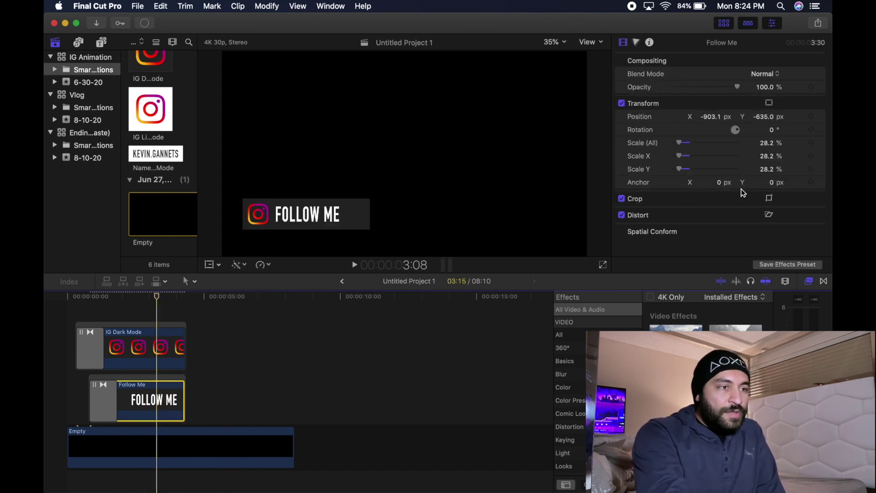
click(806, 198)
scroll(755, 225, down, 1)
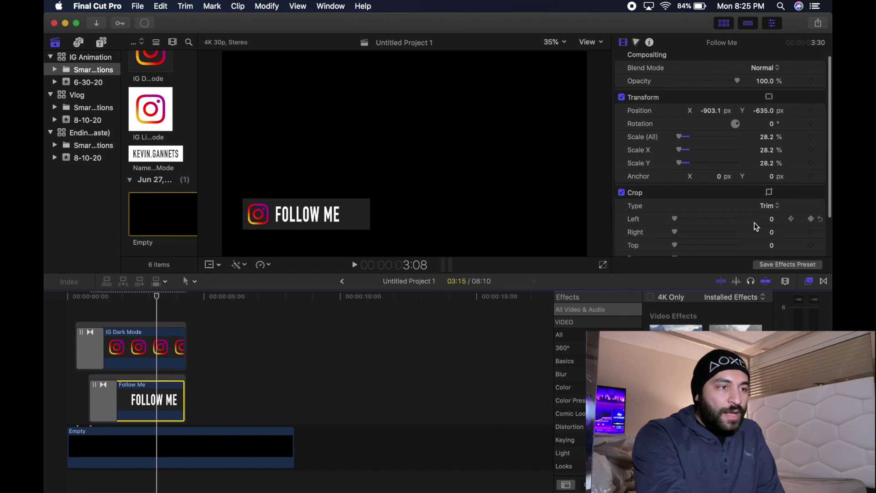
drag(676, 234, 696, 234)
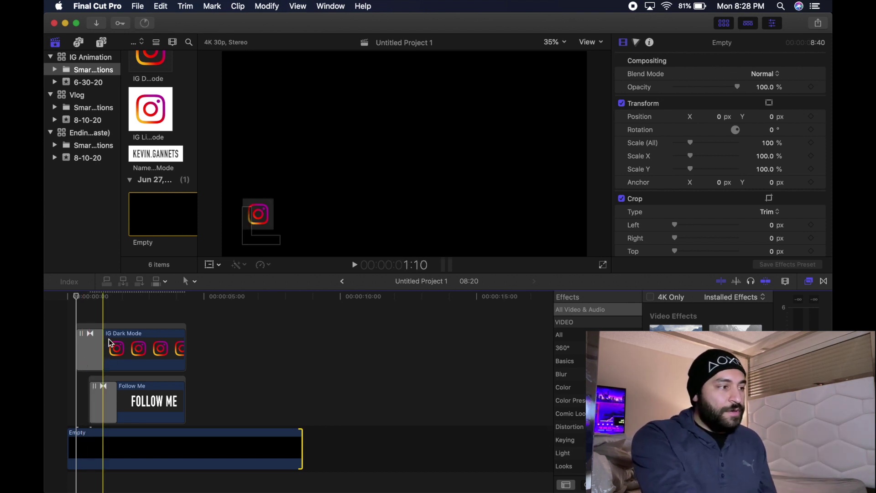
Step: Merge IG Dark Mode and Follow Me into the compound clip Untitled Project 1 Clip
drag(201, 330, 68, 383)
right_click(136, 326)
click(162, 328)
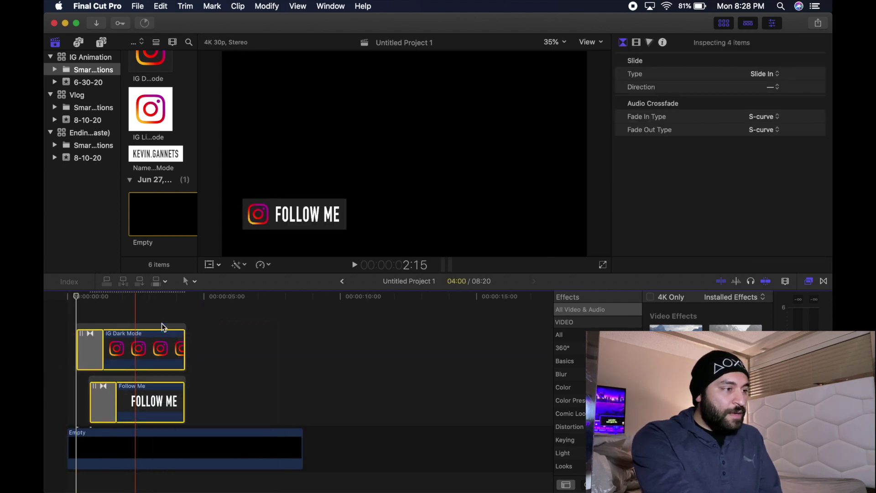
click(579, 84)
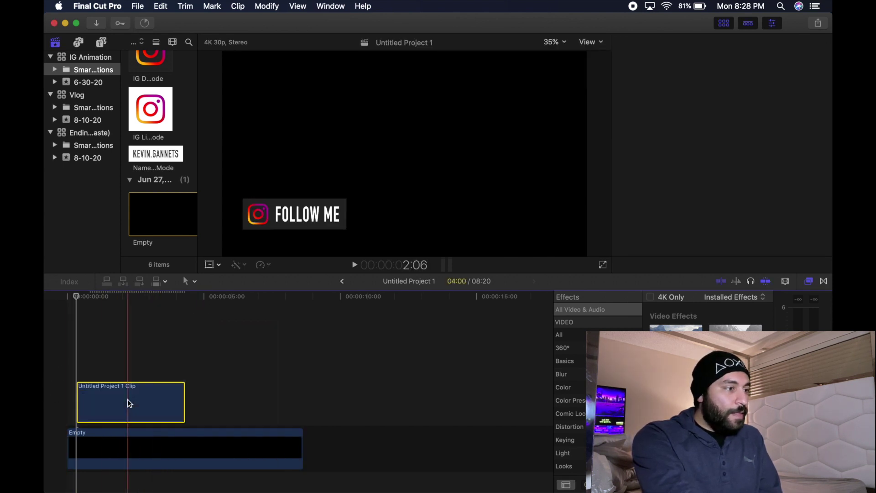
click(133, 296)
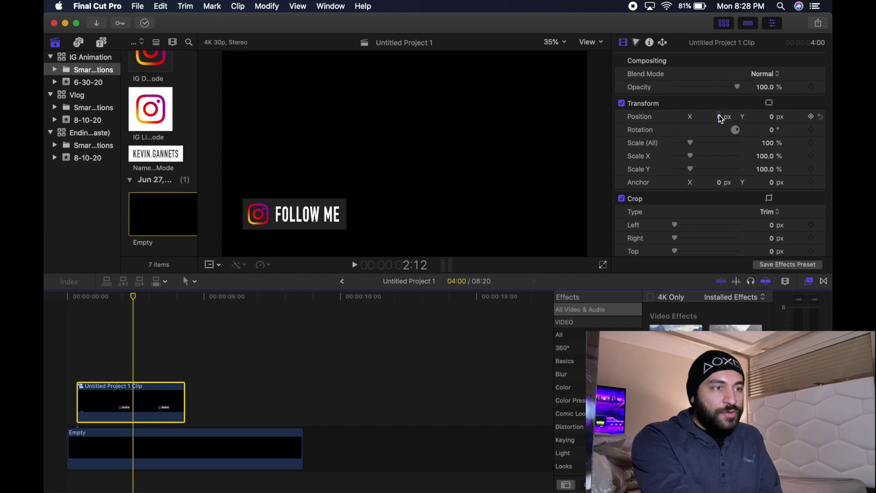
Step: Set the nameplate's X position to 2330 px and play it from the start
drag(719, 117, 821, 117)
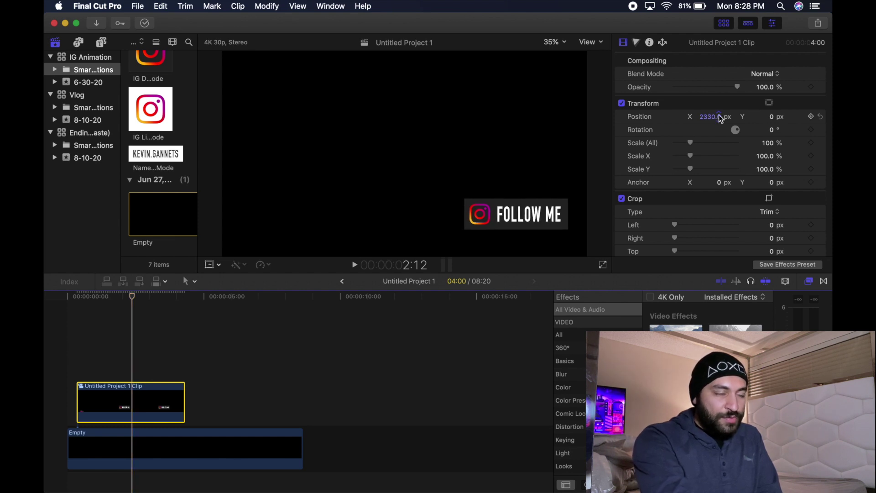
key(Home)
key(space)
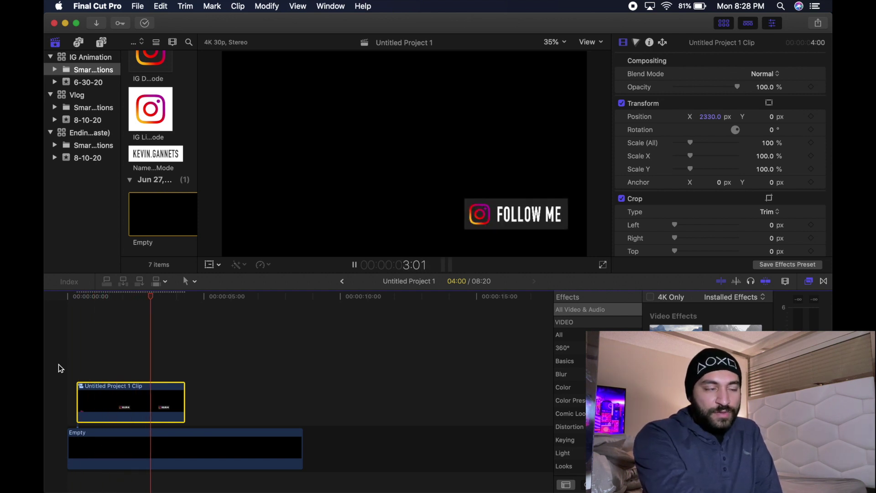
key(space)
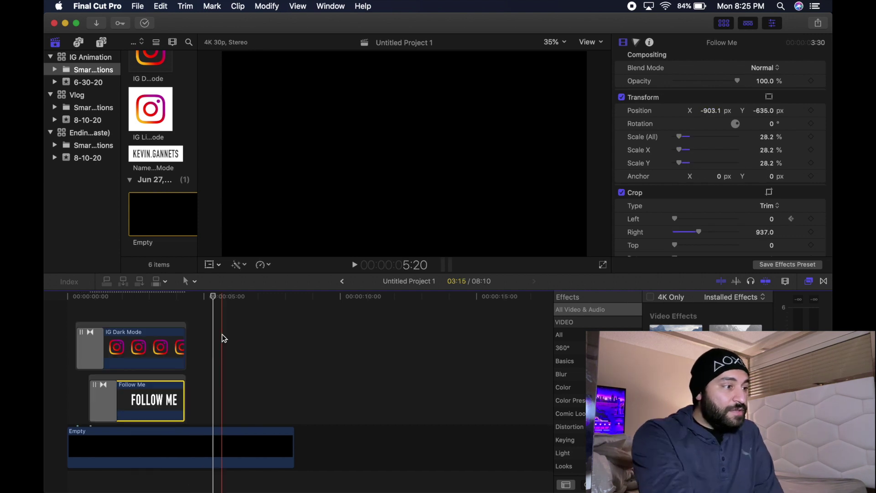
Step: Combine the IG Dark Mode and Follow Me clips into a new compound clip
click(256, 333)
drag(256, 333, 54, 392)
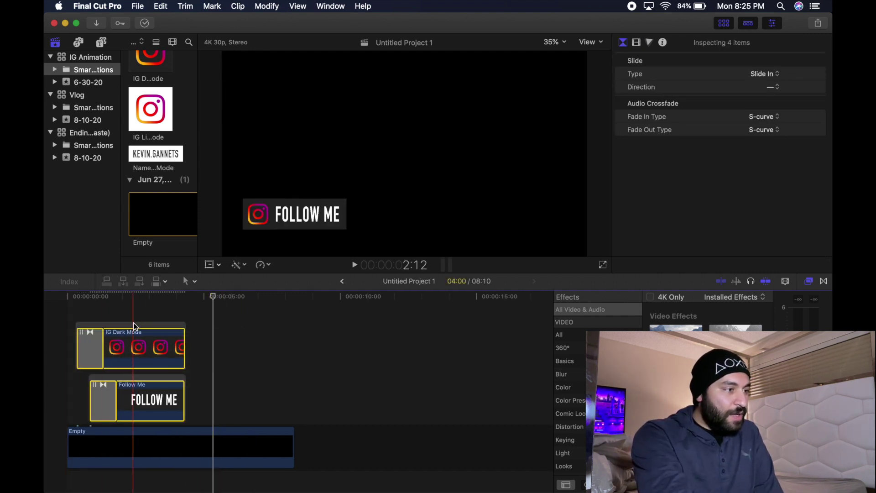
right_click(134, 334)
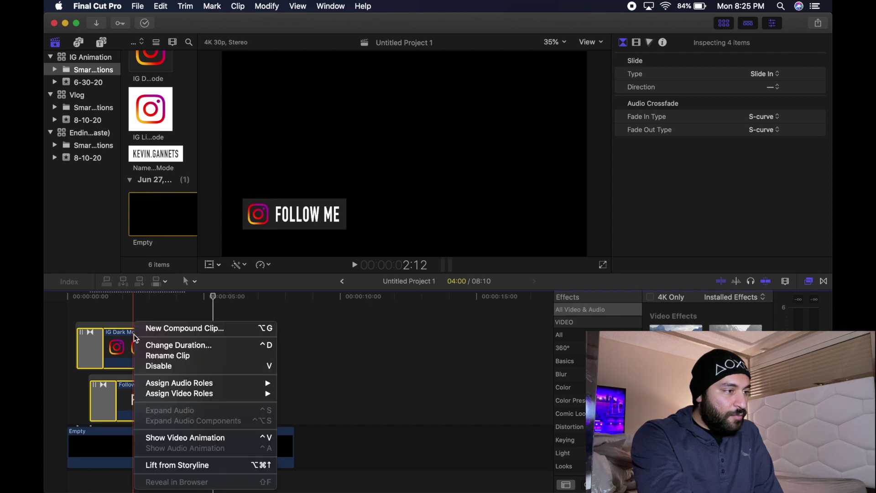
click(181, 329)
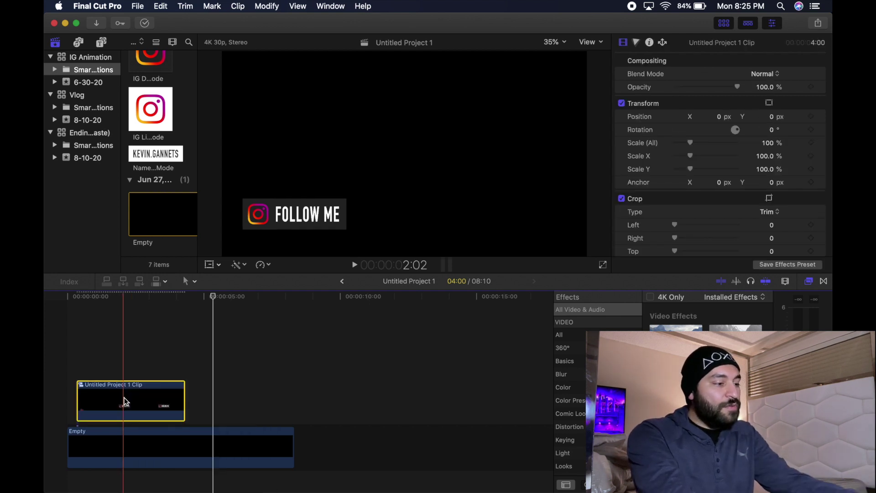
Step: Place a copy of the compound clip after the original, reverse it, and play the timeline
drag(108, 396, 217, 397)
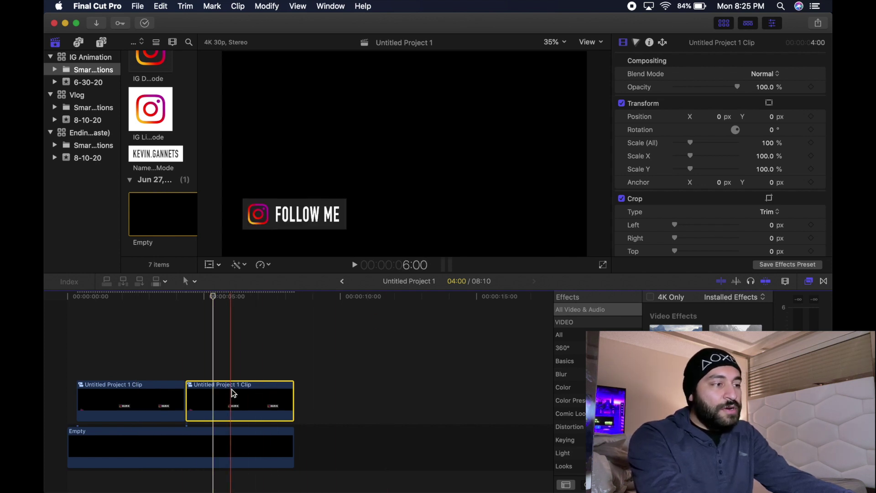
click(262, 266)
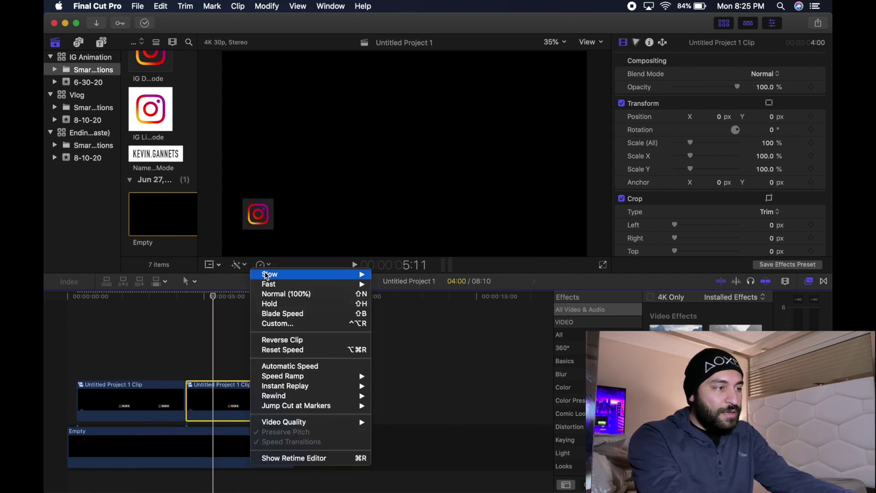
mouse_move(270, 284)
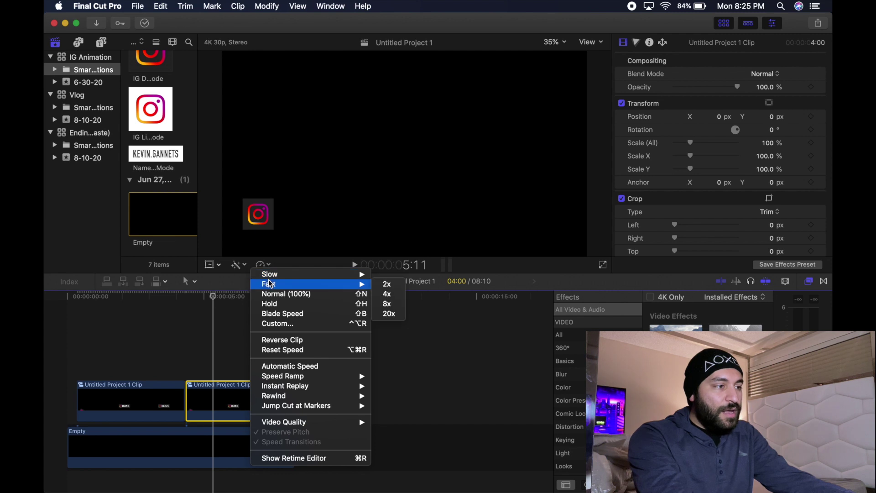
click(282, 341)
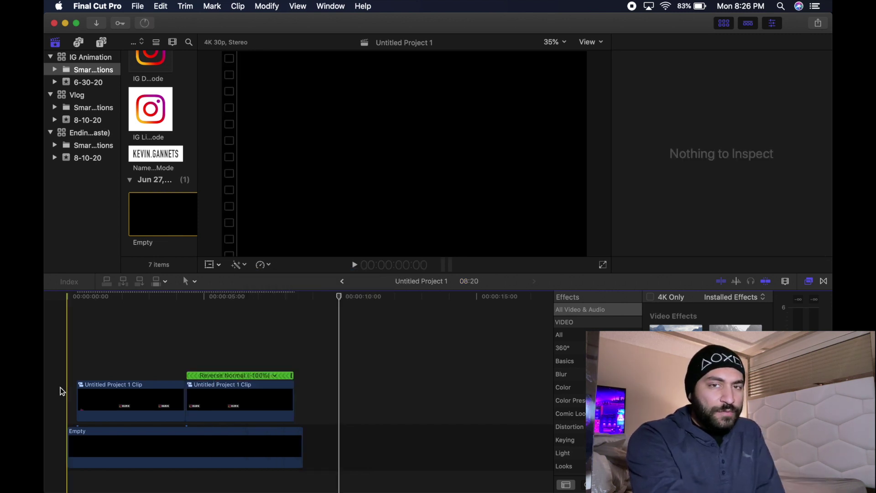
key(space)
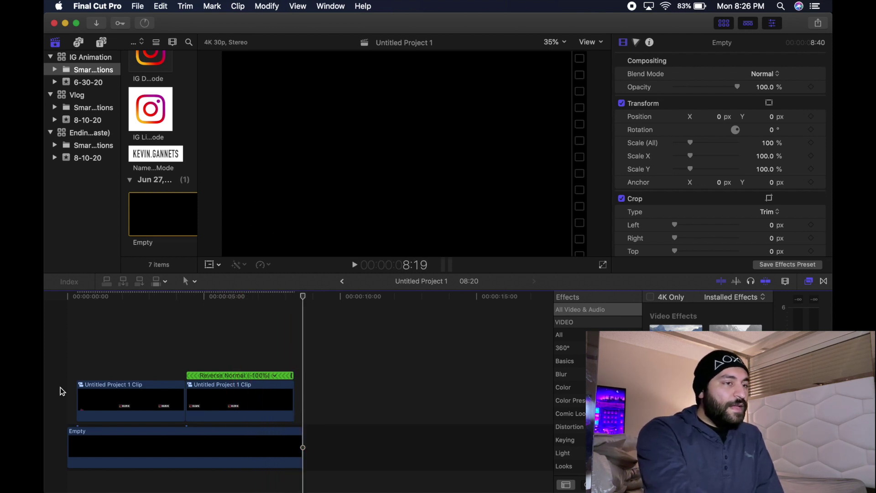
click(819, 27)
Step: Set up a Master File export with the Apple ProRes 4444 codec, titled Follow Me
click(754, 51)
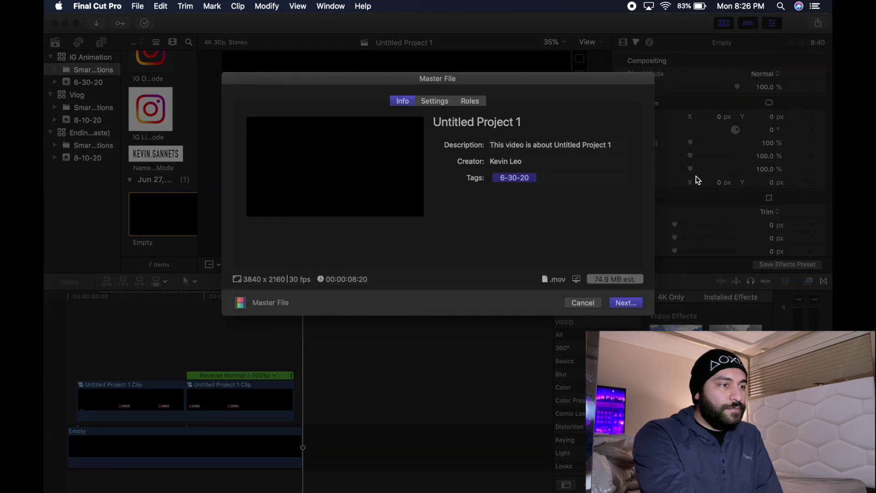
click(434, 102)
click(540, 166)
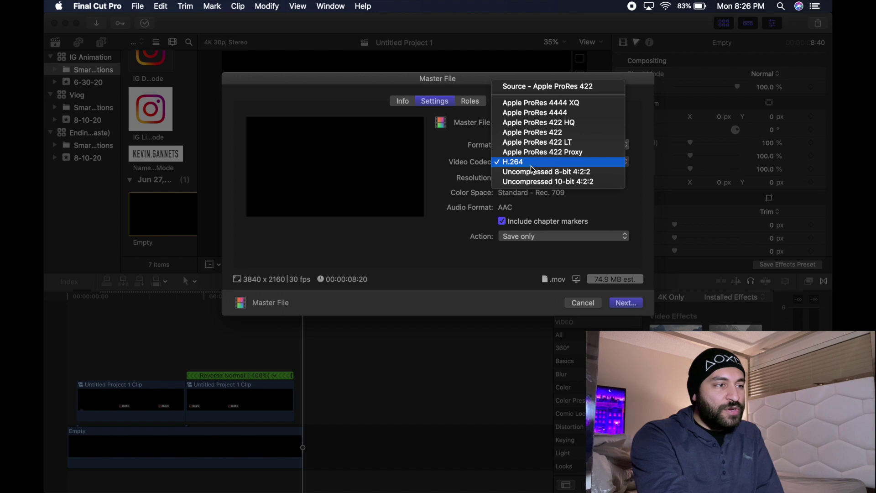
click(540, 114)
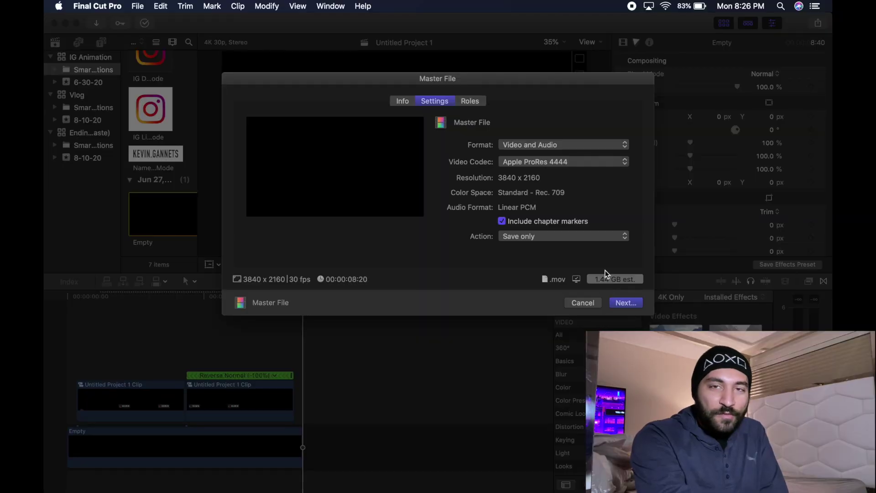
click(416, 105)
click(521, 123)
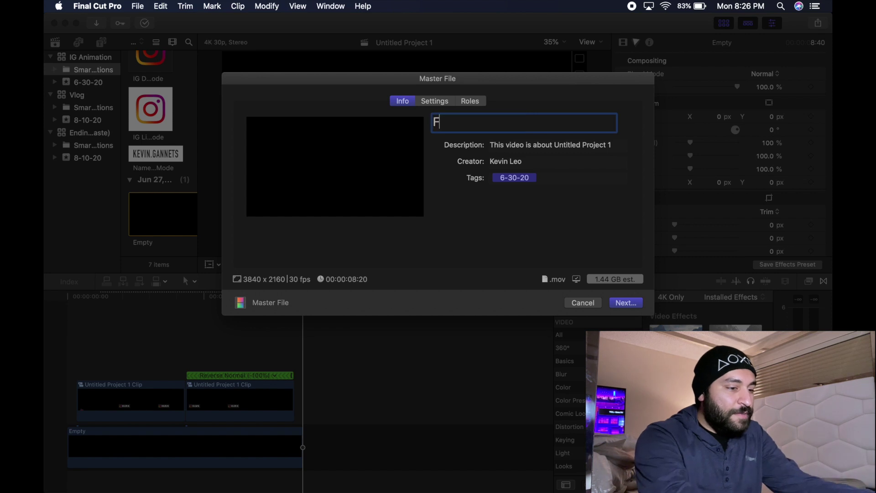
text(Follow Me)
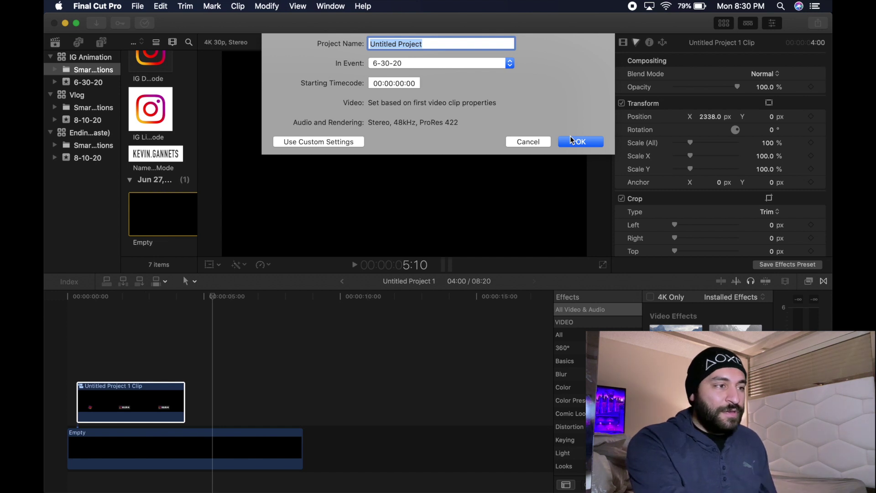
Step: Create a new project and drag the IMG_0249 clip from Photos into its timeline
click(572, 141)
click(137, 6)
click(136, 7)
click(77, 43)
drag(173, 120, 173, 402)
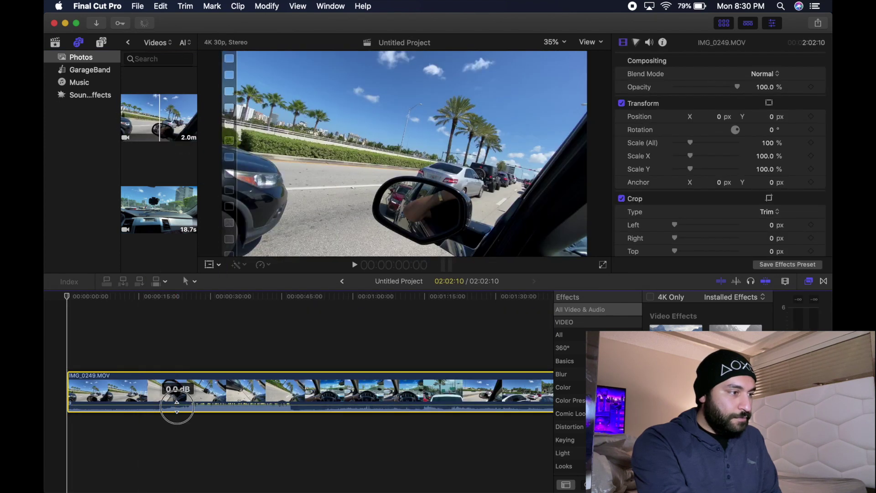
Step: Connect Follow Me.mov from Finder's Vlogs folder above IMG_0249.MOV and play the overlay
mouse_move(130, 485)
click(216, 478)
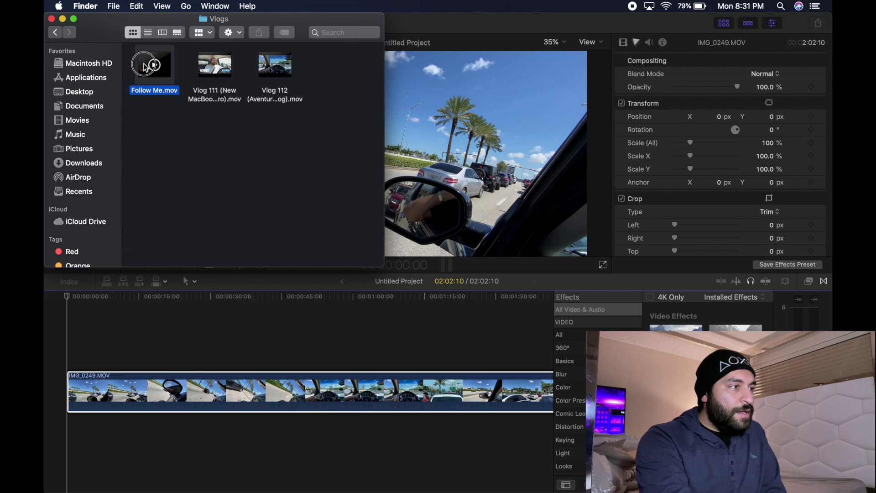
drag(155, 67, 145, 346)
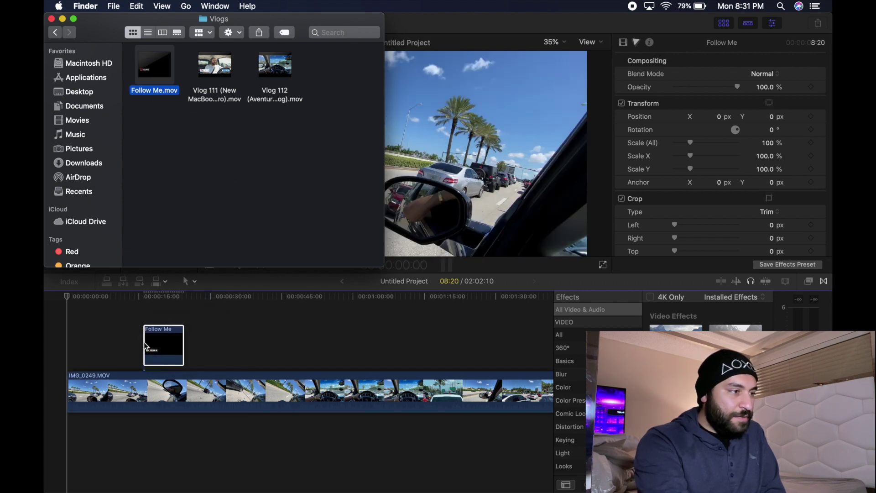
click(145, 347)
key(space)
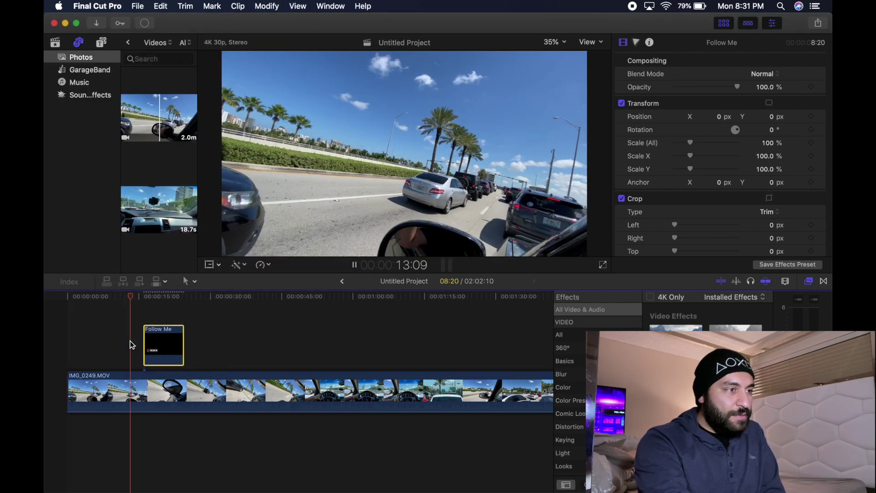